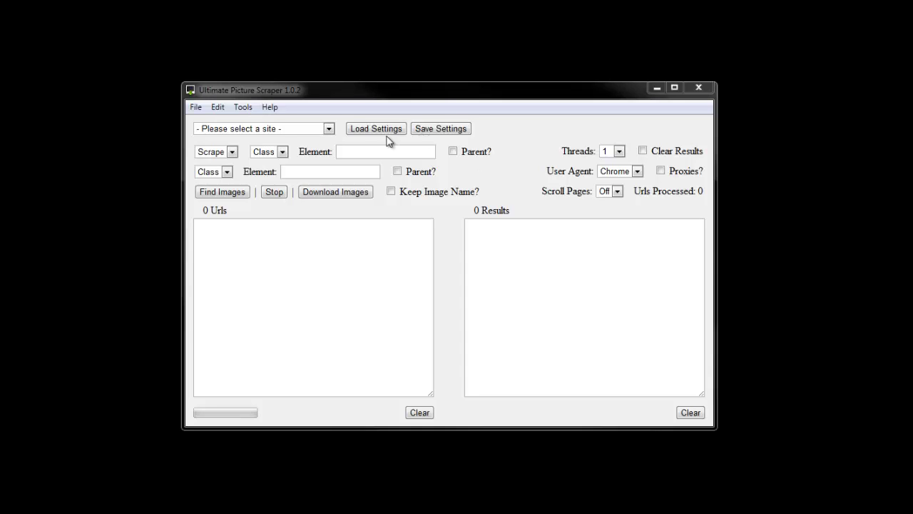
Step: Look through the list of supported sites and choose Imgur
{"action": "left_click", "coordinate": [330, 130]}
{"action": "left_click", "coordinate": [329, 130]}
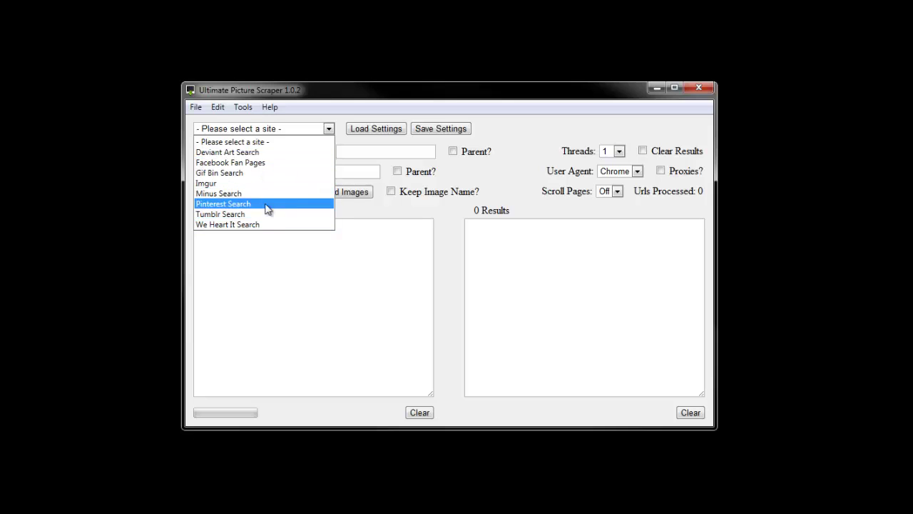
{"action": "left_click", "coordinate": [532, 136]}
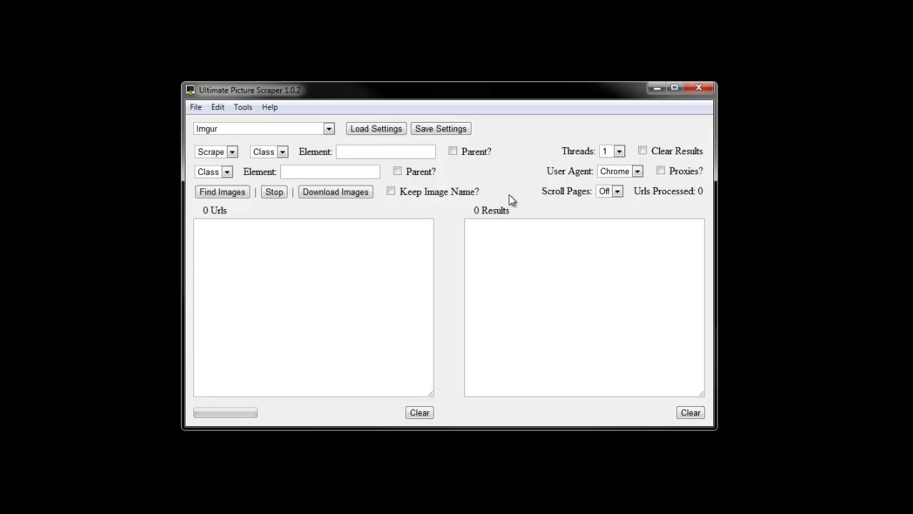
Step: View the Proxy Manager and close it again
{"action": "left_click", "coordinate": [242, 107]}
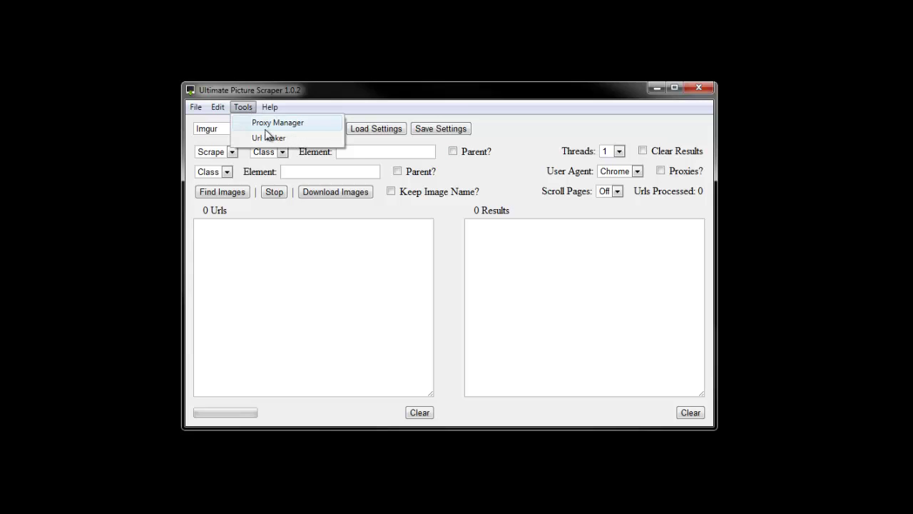
{"action": "left_click", "coordinate": [246, 121]}
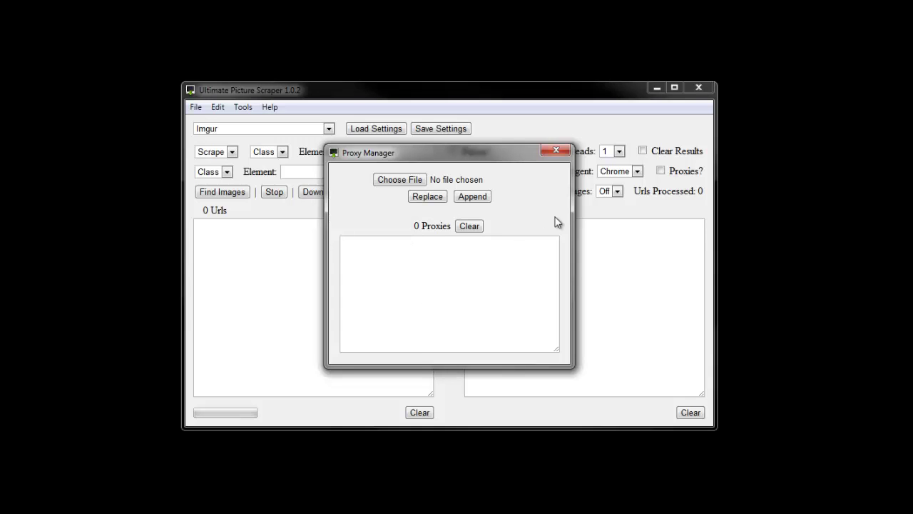
{"action": "left_click", "coordinate": [557, 151]}
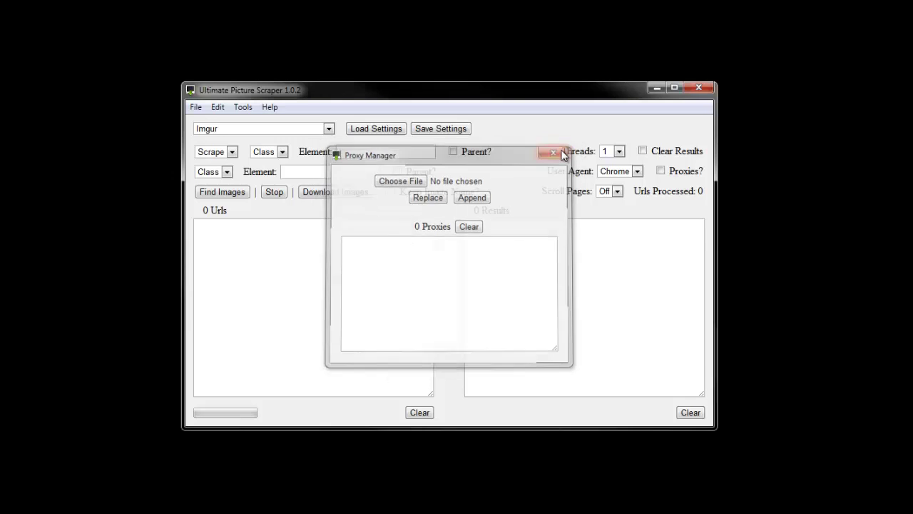
Step: Load the Pinterest Search settings and copy their example URL into the Url Maker
{"action": "left_click", "coordinate": [330, 130]}
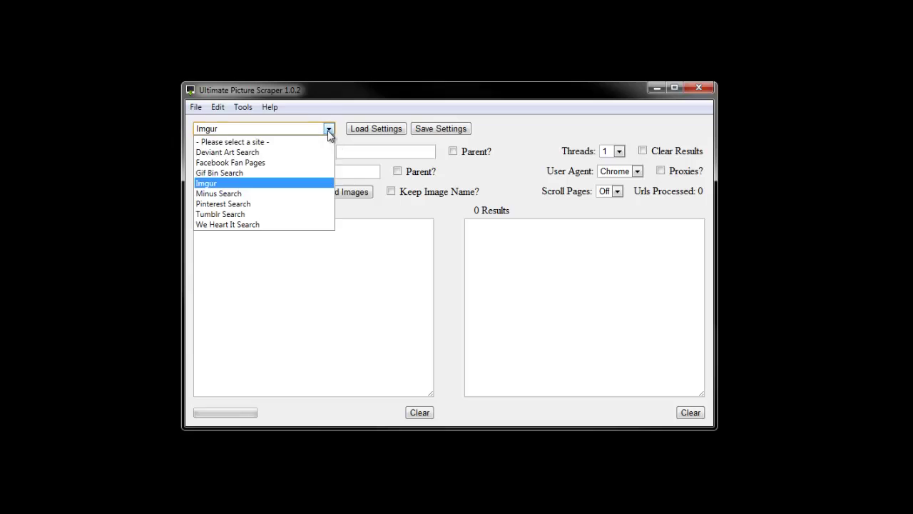
{"action": "left_click", "coordinate": [283, 205]}
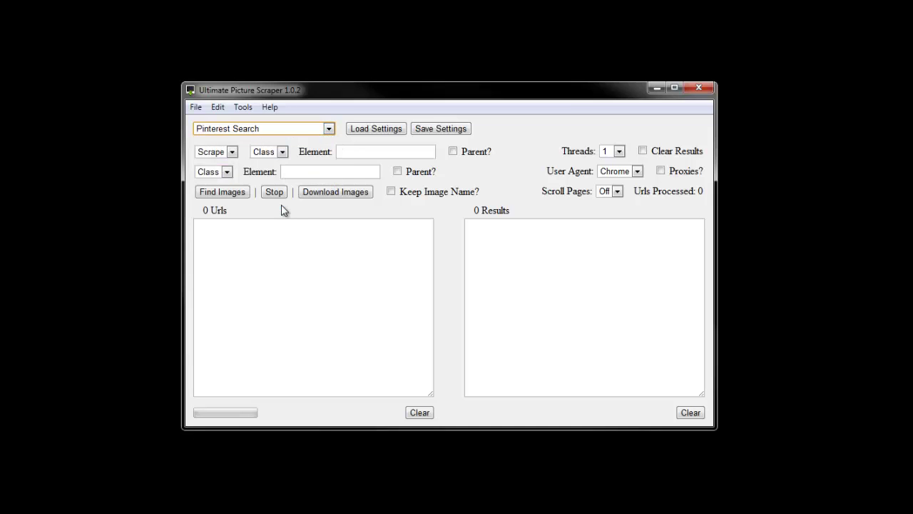
{"action": "left_click", "coordinate": [355, 129]}
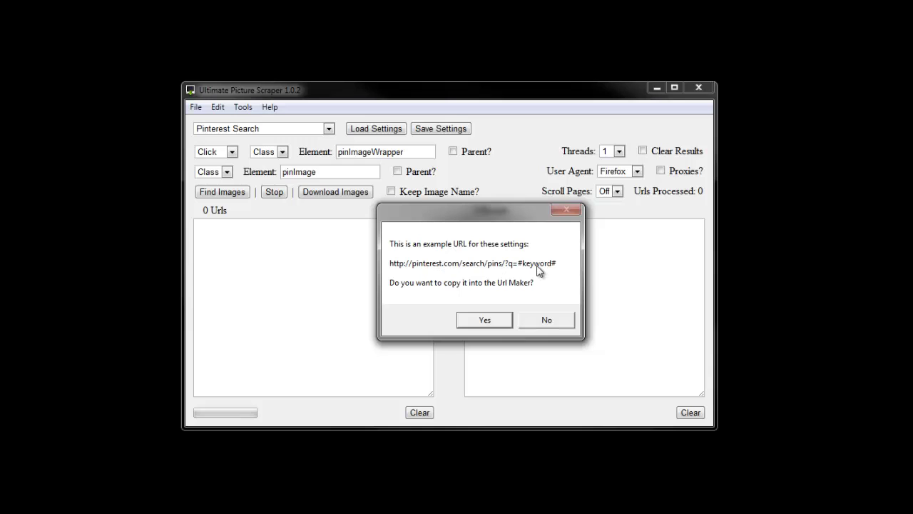
{"action": "left_click", "coordinate": [485, 321]}
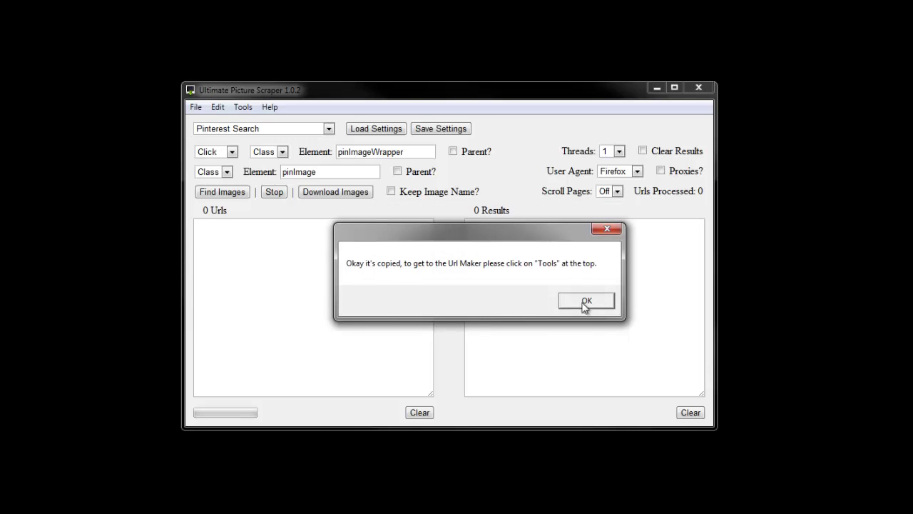
{"action": "left_click", "coordinate": [585, 304]}
Step: Open the Url Maker and enter the keywords puppies and kittens on separate lines
{"action": "left_click", "coordinate": [243, 107]}
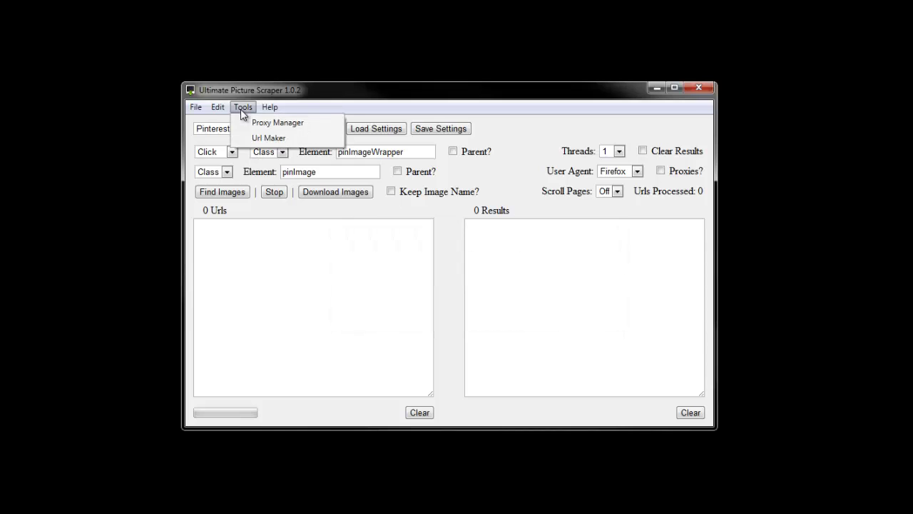
{"action": "left_click", "coordinate": [269, 138]}
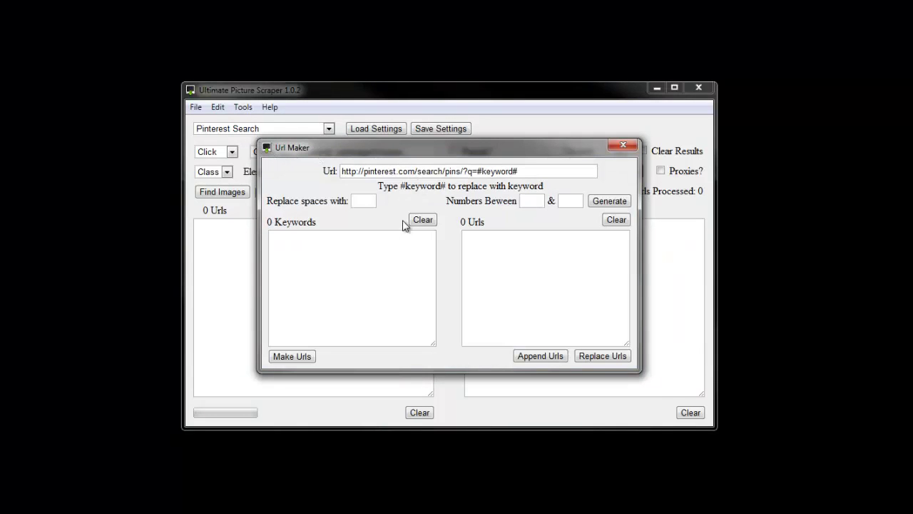
{"action": "left_click", "coordinate": [328, 269]}
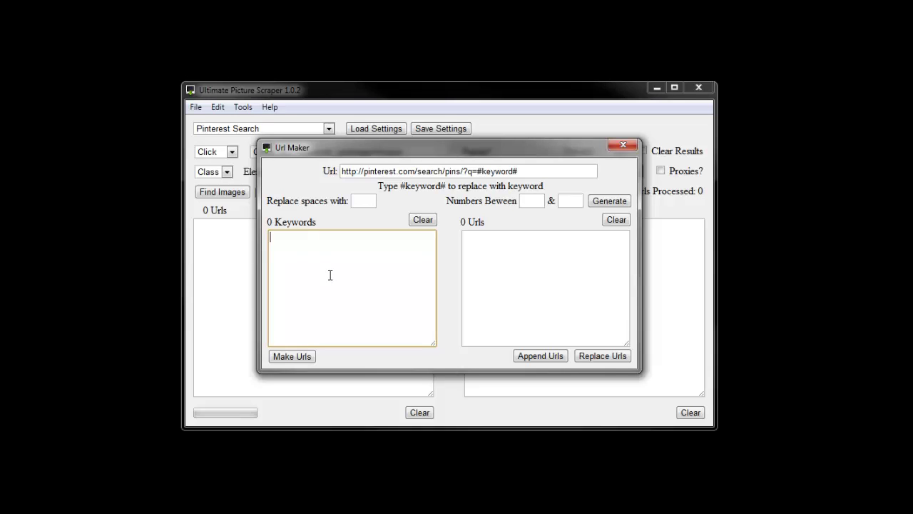
{"action": "type", "text": "puppies"}
{"action": "key", "text": "Return"}
{"action": "type", "text": "kittens"}
{"action": "left_click_drag", "start_coordinate": [478, 160], "coordinate": [369, 168]}
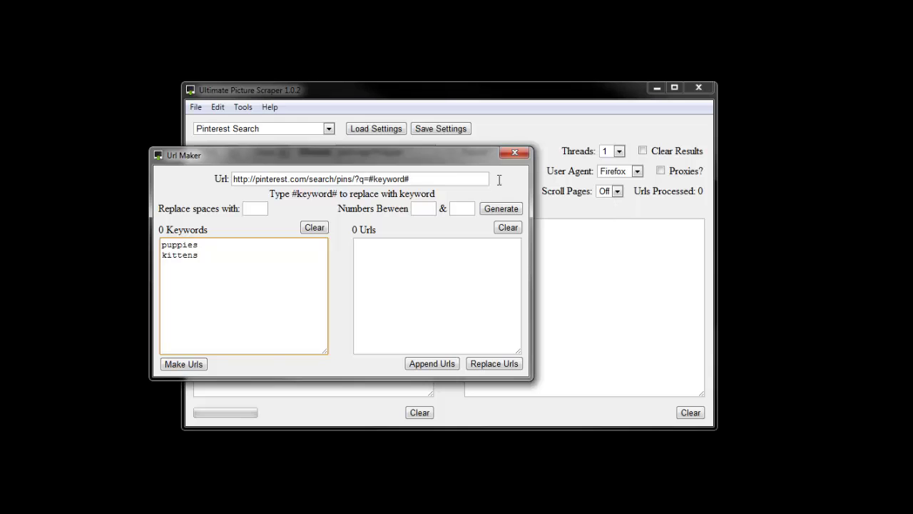
{"action": "left_click_drag", "start_coordinate": [436, 152], "coordinate": [536, 147]}
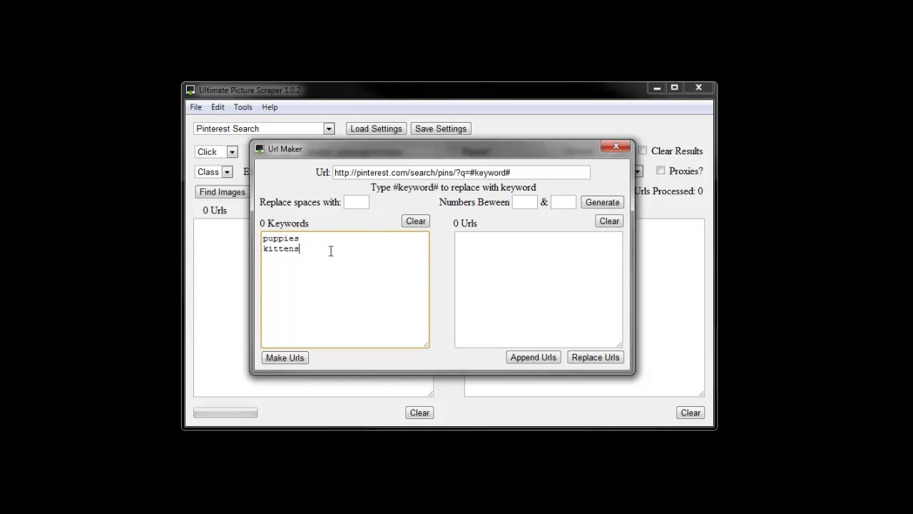
{"action": "key", "text": "BackSpace"}
{"action": "type", "text": "socks"}
{"action": "key", "text": "ctrl+shift+Left"}
{"action": "key", "text": "BackSpace"}
{"action": "key", "text": "BackSpace"}
{"action": "type", "text": "s"}
{"action": "left_click", "coordinate": [365, 201]}
{"action": "type", "text": "+"}
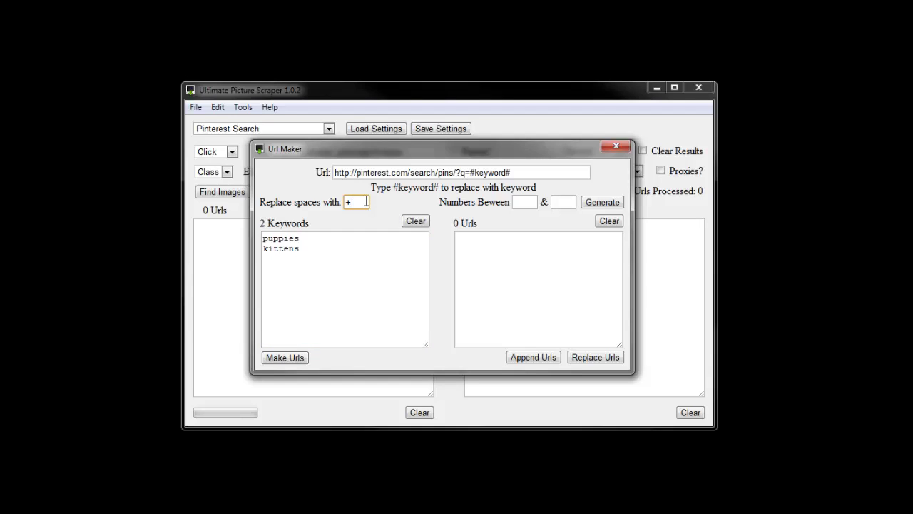
{"action": "key", "text": "BackSpace"}
Step: Make the Pinterest URLs from the keywords, replace the main URL list with them and close the Url Maker
{"action": "left_click", "coordinate": [526, 353]}
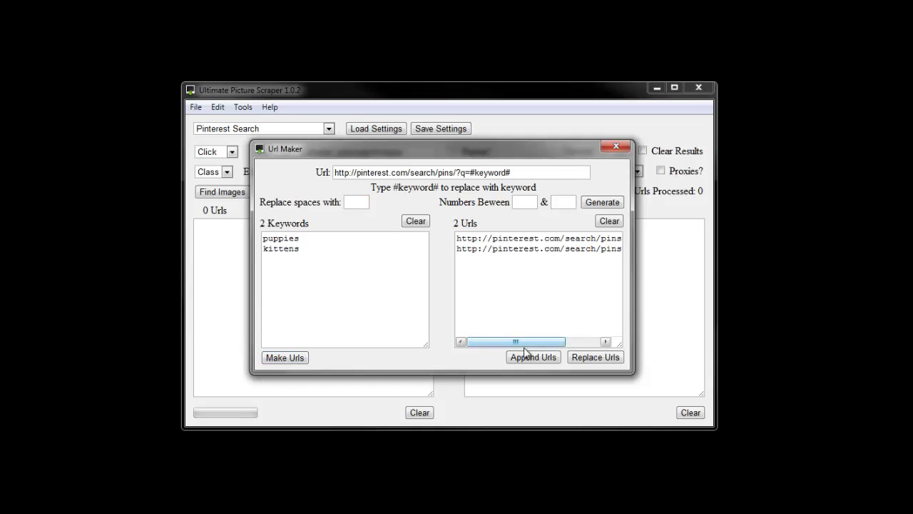
{"action": "left_click", "coordinate": [595, 357]}
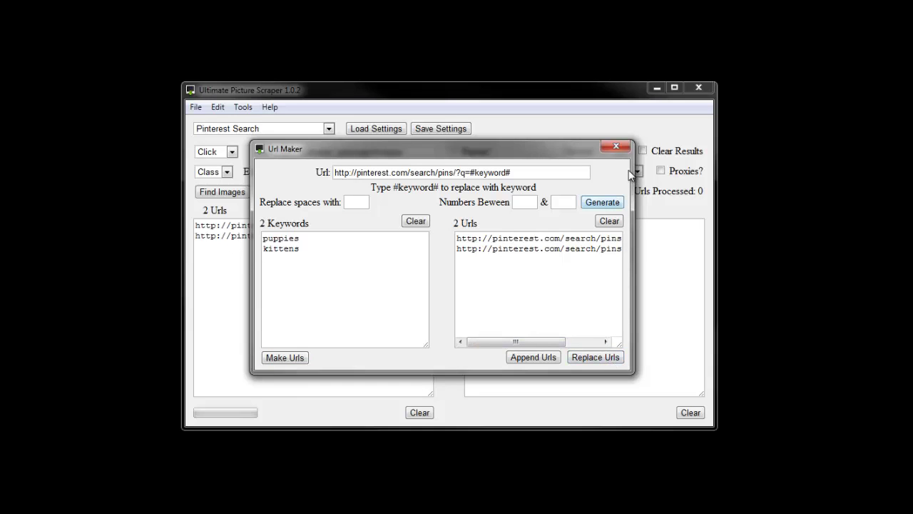
{"action": "left_click", "coordinate": [615, 147]}
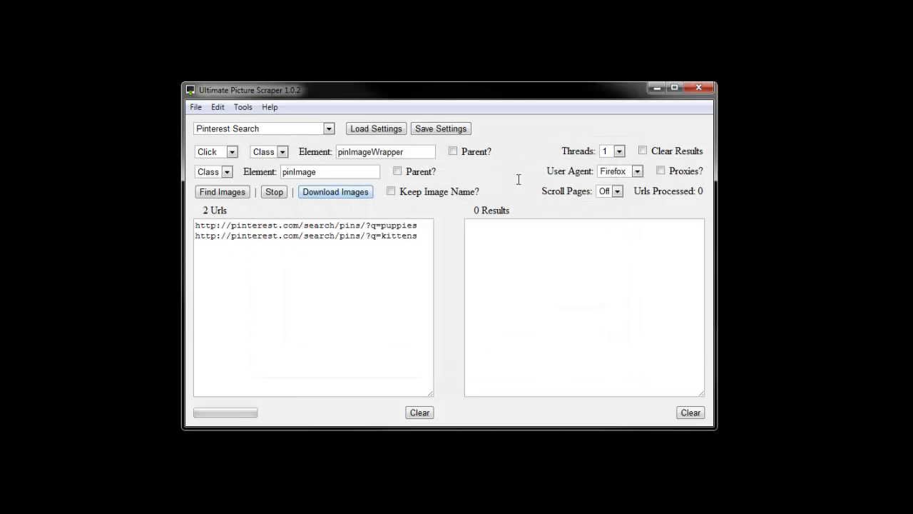
Step: Set the threads to 10 and start finding images for the Pinterest URLs
{"action": "left_click", "coordinate": [616, 151]}
{"action": "left_click", "coordinate": [630, 257]}
{"action": "left_click", "coordinate": [239, 197]}
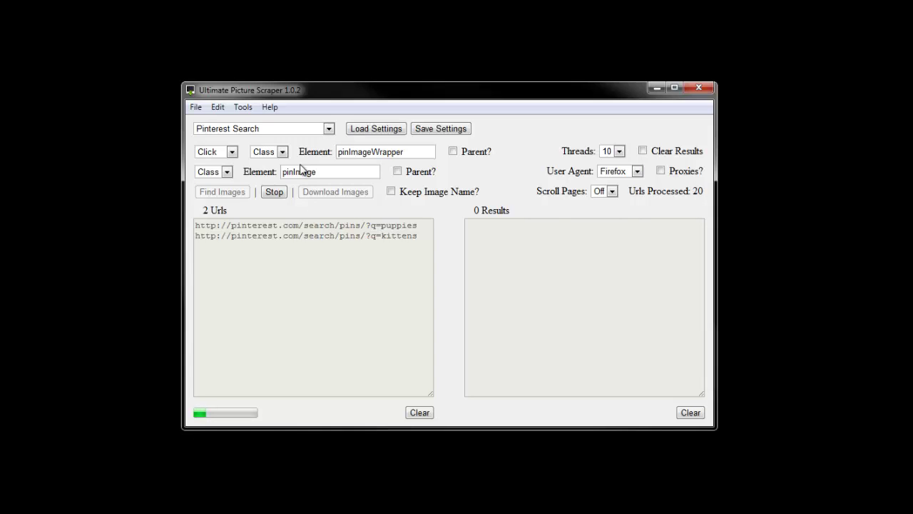
Step: Stop the Pinterest image search and look through the collected image links
{"action": "left_click", "coordinate": [274, 191]}
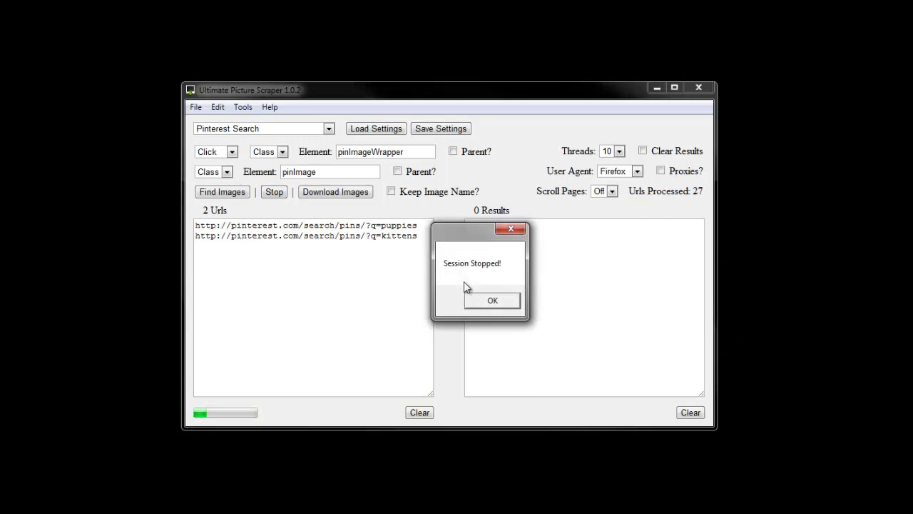
{"action": "left_click", "coordinate": [494, 300]}
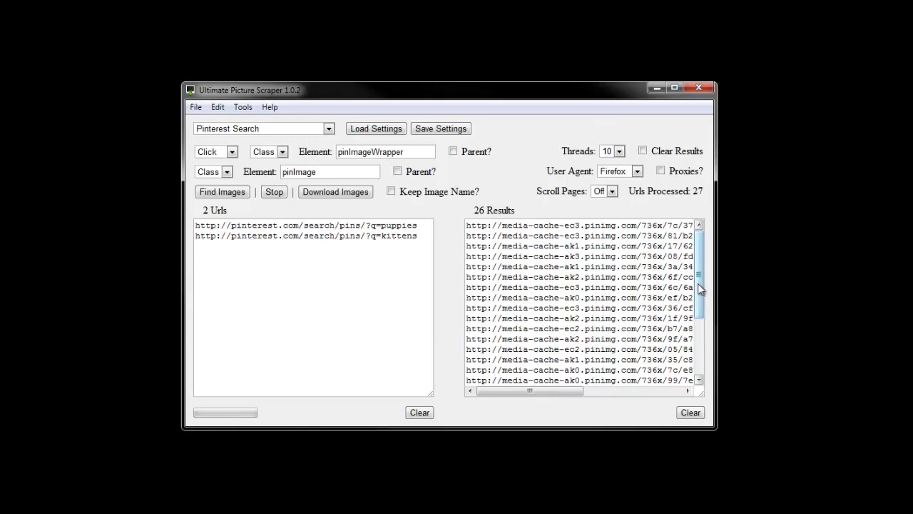
{"action": "left_click_drag", "start_coordinate": [697, 283], "coordinate": [701, 374]}
{"action": "scroll", "coordinate": [643, 319], "scroll_direction": "up", "scroll_amount": 4}
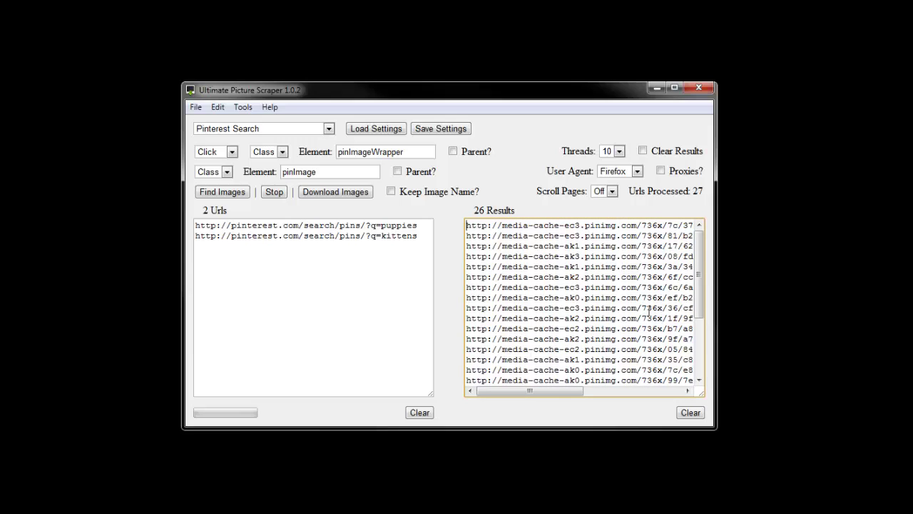
Step: Load the Gif Bin Search settings and copy their example URL into the Url Maker
{"action": "left_click", "coordinate": [329, 129]}
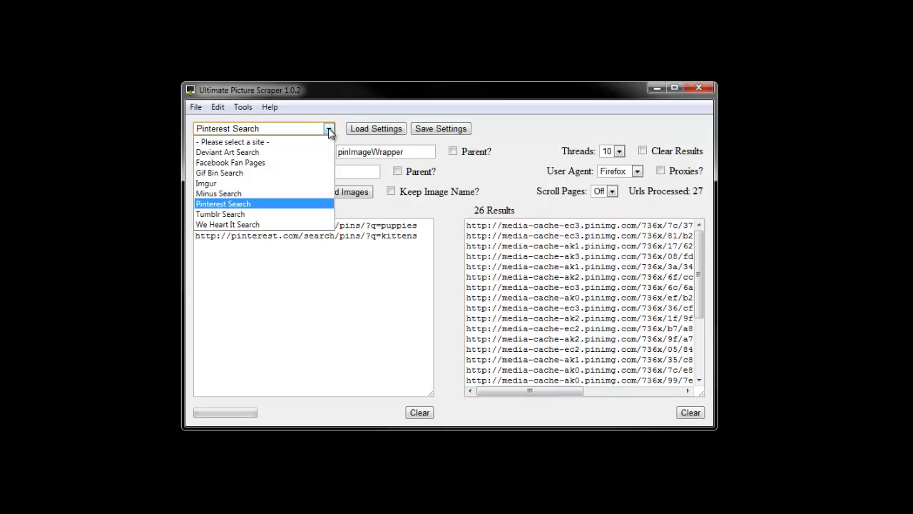
{"action": "left_click", "coordinate": [275, 173]}
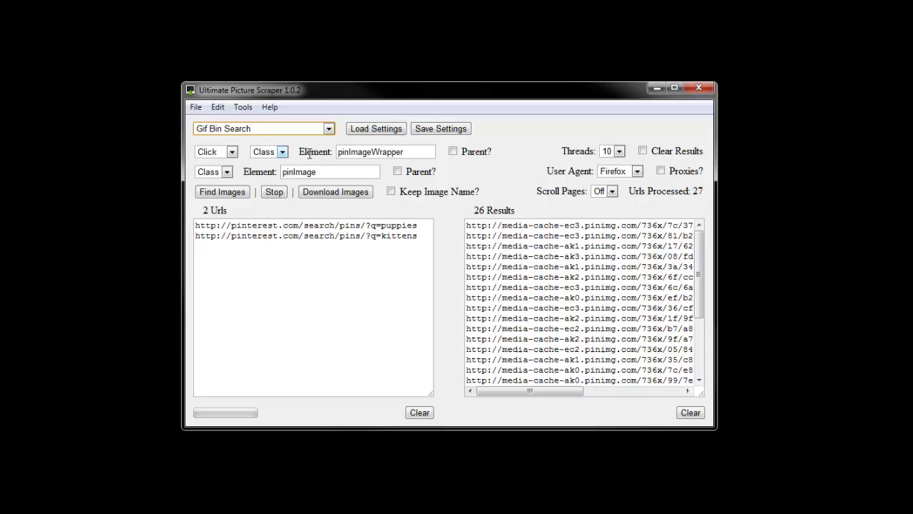
{"action": "left_click", "coordinate": [369, 134]}
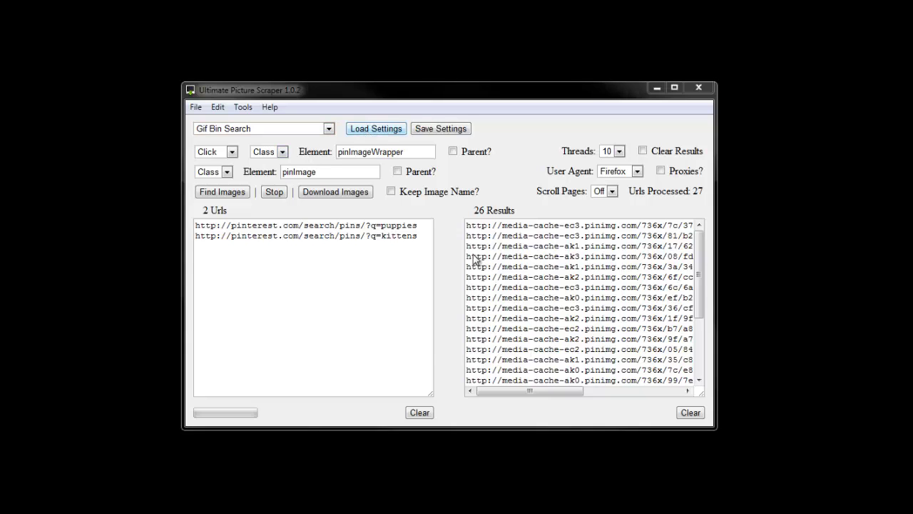
{"action": "left_click", "coordinate": [477, 321]}
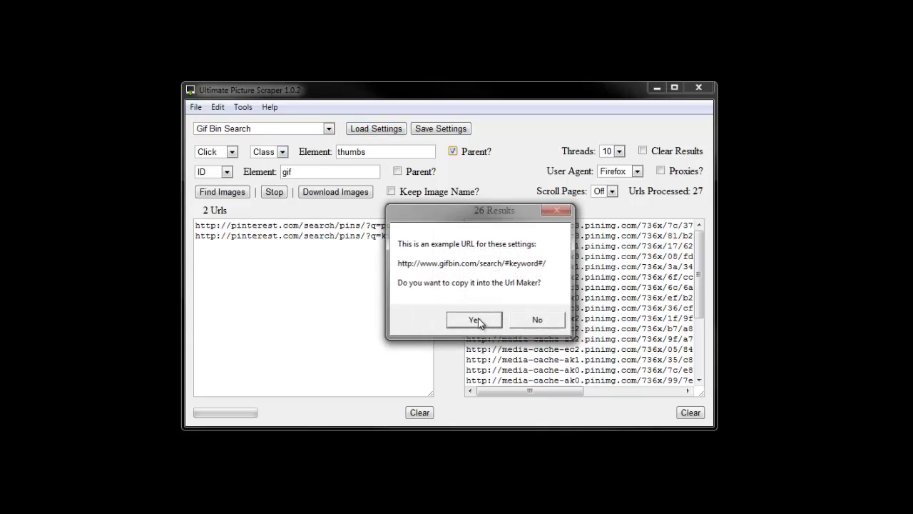
{"action": "left_click", "coordinate": [565, 298]}
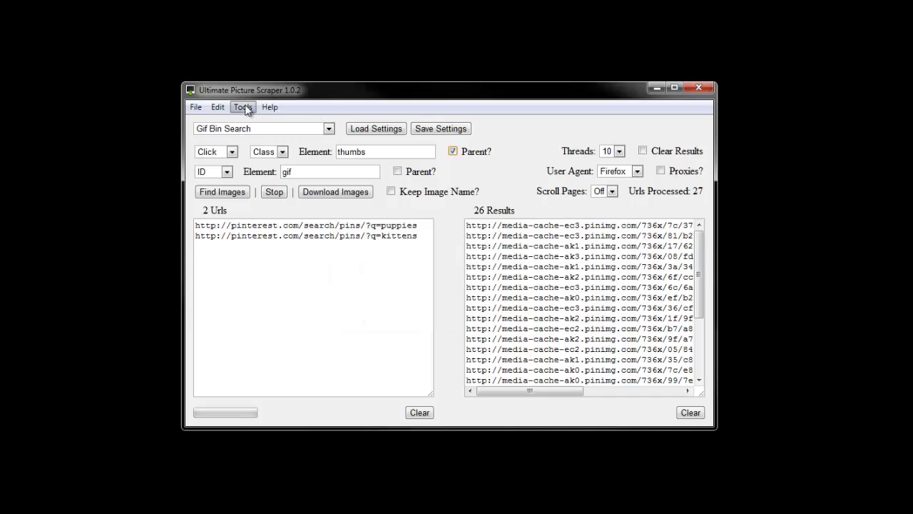
Step: Open the Url Maker and replace the existing keywords with funny
{"action": "left_click", "coordinate": [244, 107]}
{"action": "left_click", "coordinate": [250, 136]}
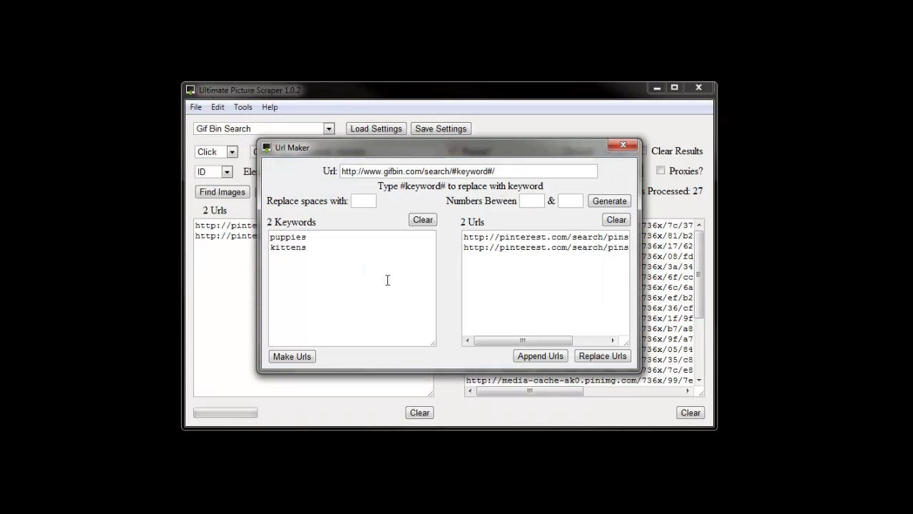
{"action": "left_click", "coordinate": [338, 243]}
{"action": "key", "text": "ctrl+a"}
{"action": "key", "text": "BackSpace"}
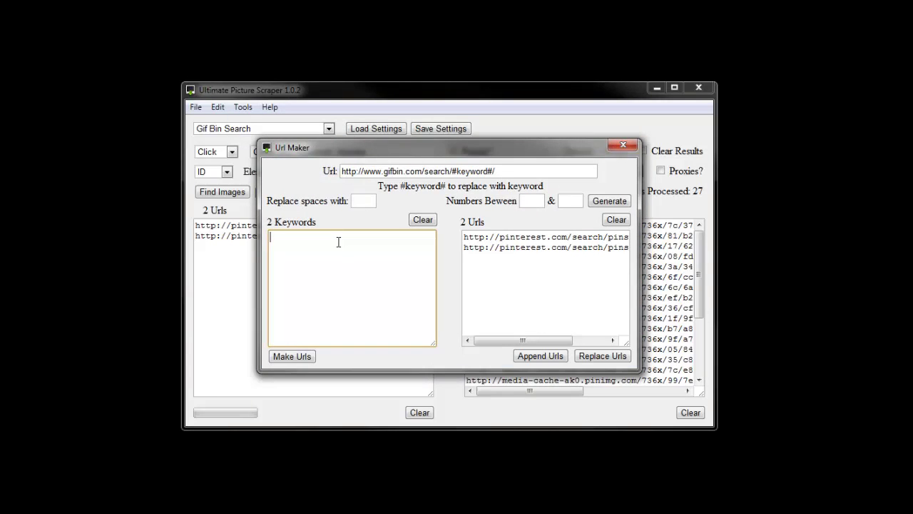
{"action": "type", "text": "funny"}
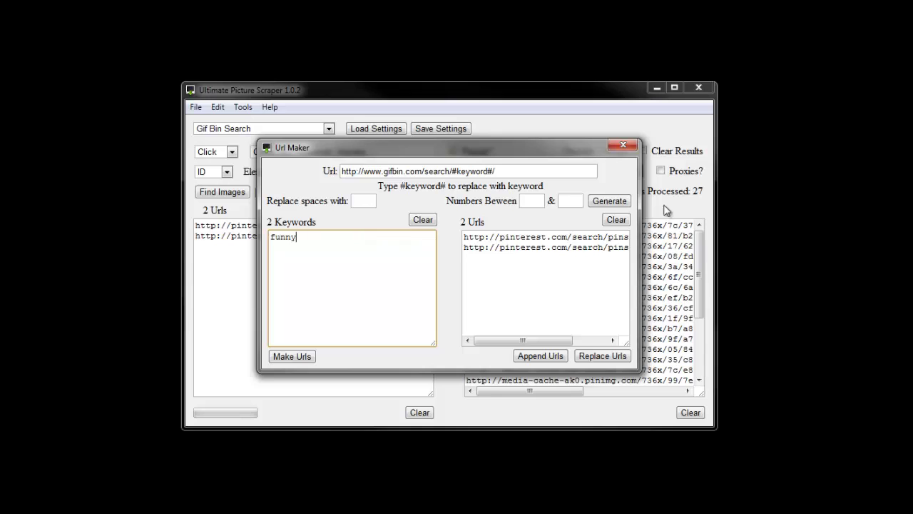
Step: Replace the old Pinterest URLs with the Gif Bin URL made from the keyword, in the Url Maker and the main list
{"action": "left_click", "coordinate": [616, 220]}
{"action": "left_click", "coordinate": [584, 357]}
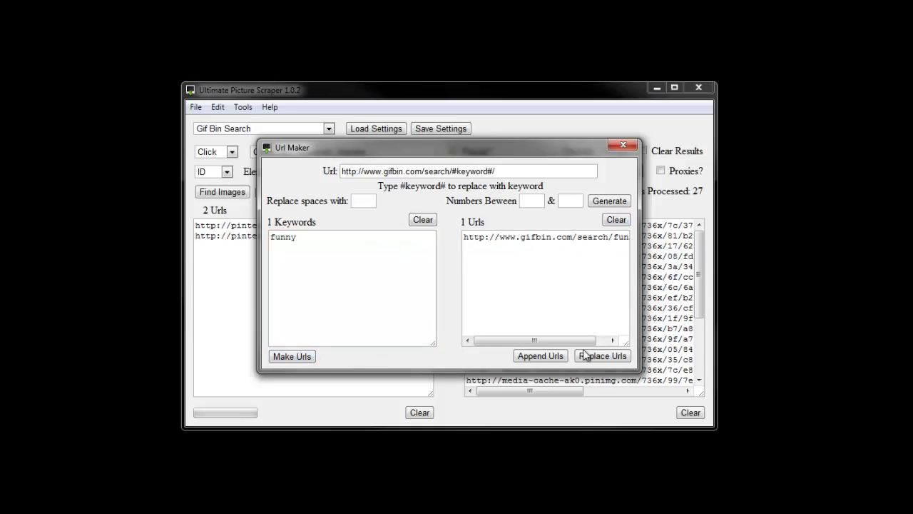
{"action": "left_click", "coordinate": [623, 145]}
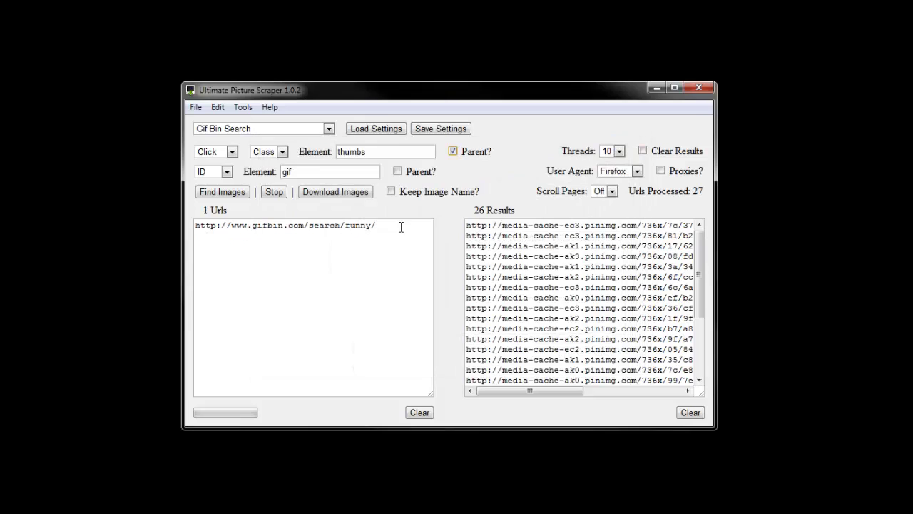
Step: Find images for the Gif Bin URL, then stop the session partway
{"action": "left_click", "coordinate": [222, 192]}
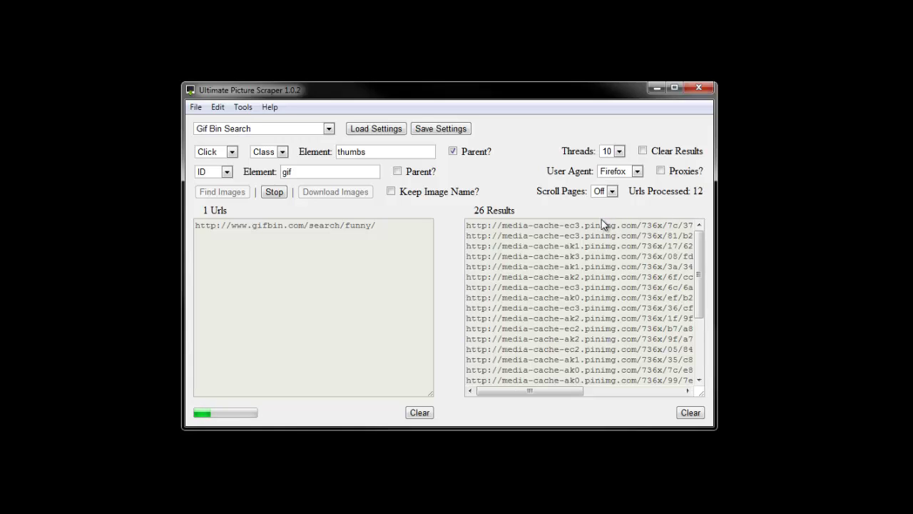
{"action": "left_click", "coordinate": [278, 192]}
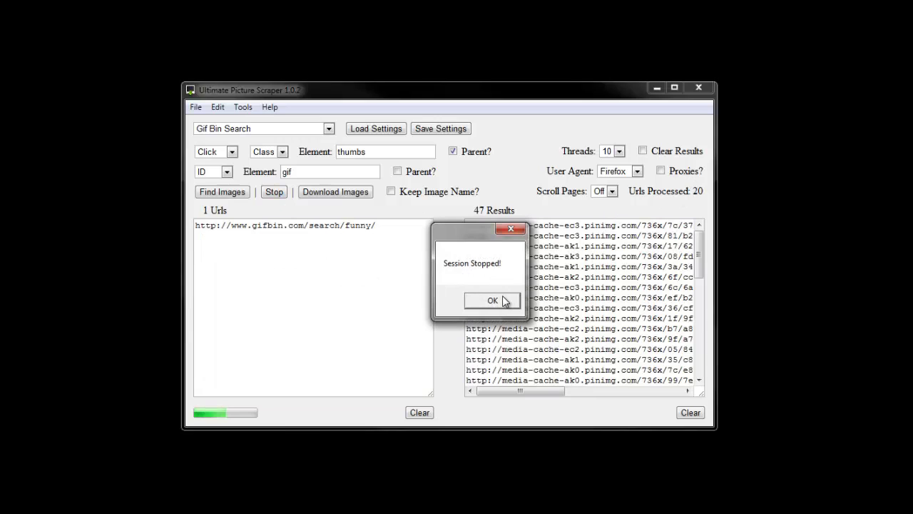
{"action": "left_click", "coordinate": [504, 302]}
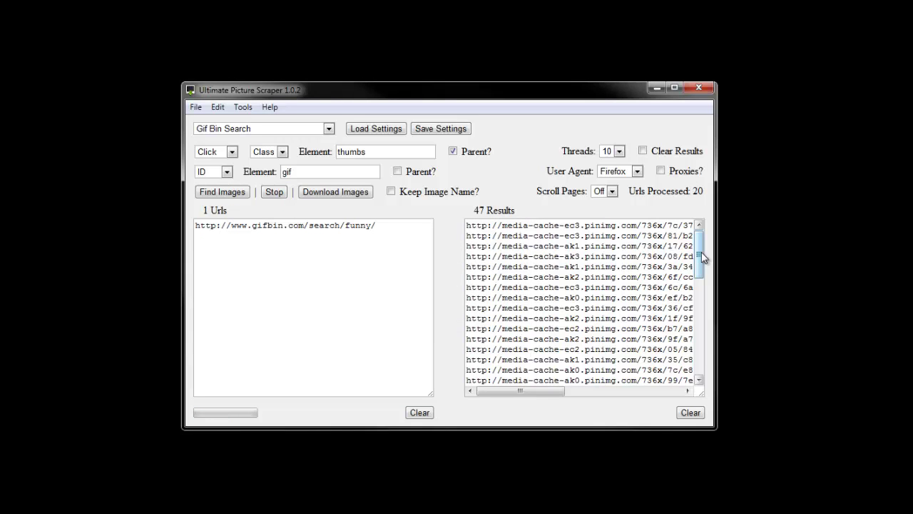
Step: Download the found images with their original image names kept, into an image folder named funny pics
{"action": "left_click_drag", "start_coordinate": [701, 252], "coordinate": [544, 395]}
{"action": "left_click", "coordinate": [699, 380]}
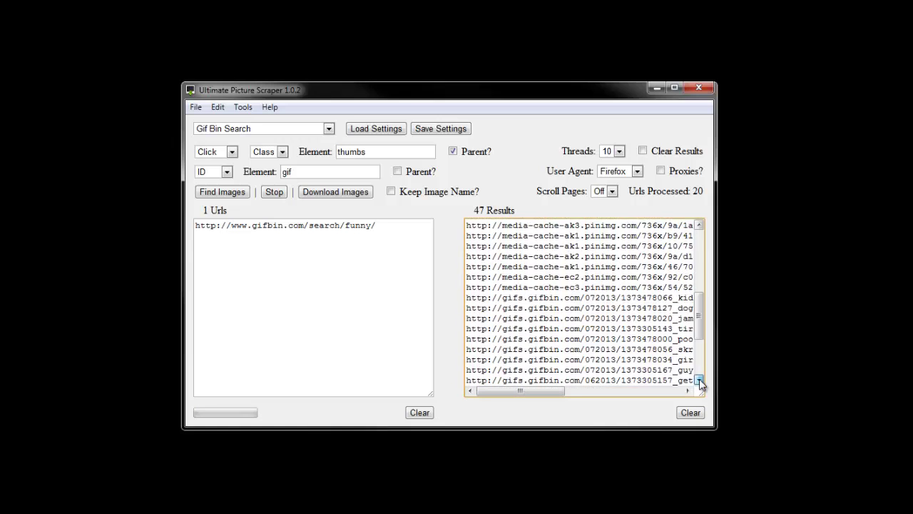
{"action": "left_click_drag", "start_coordinate": [558, 390], "coordinate": [515, 396]}
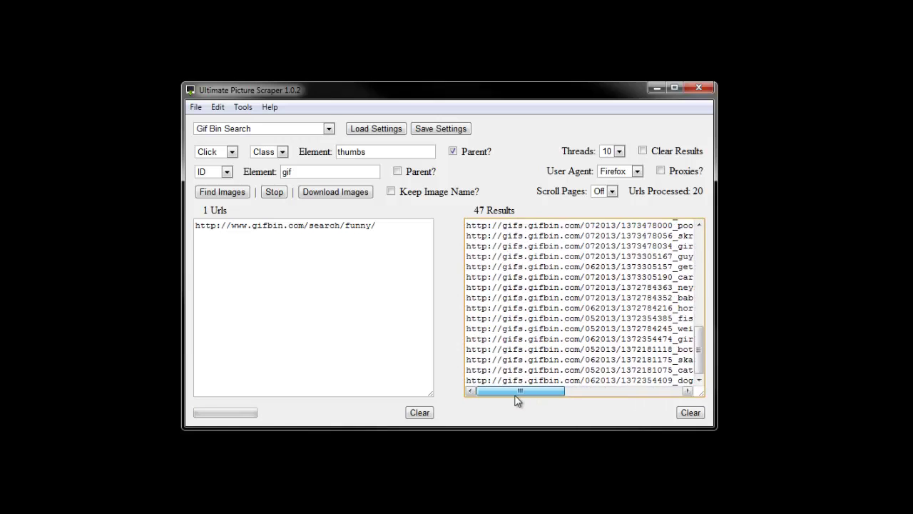
{"action": "left_click", "coordinate": [391, 192]}
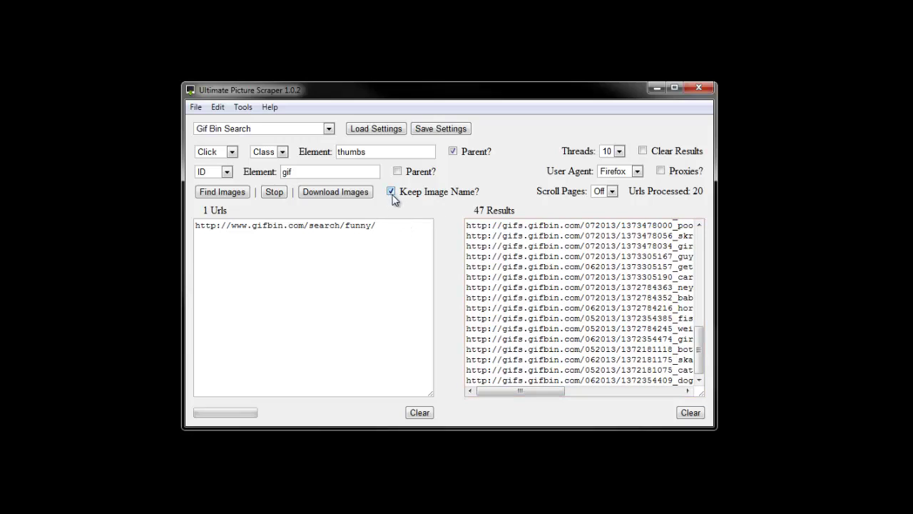
{"action": "left_click", "coordinate": [345, 193]}
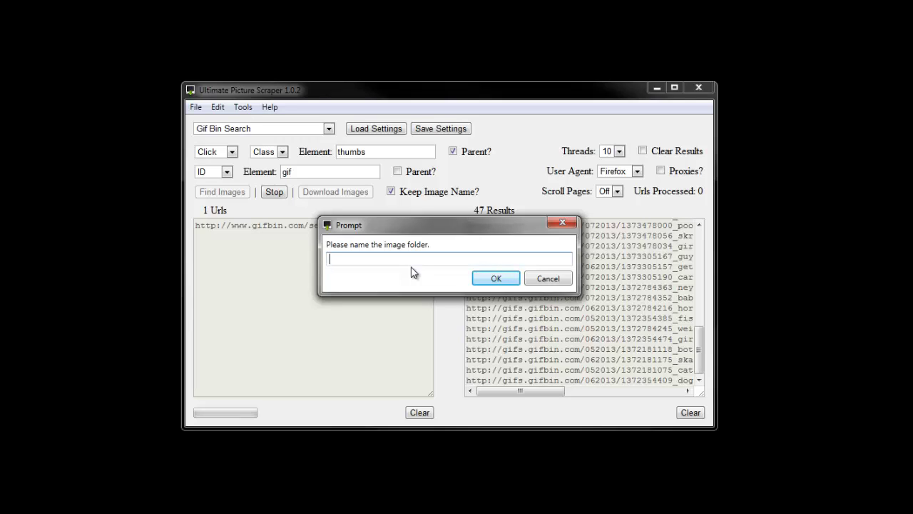
{"action": "type", "text": "funny pics"}
{"action": "left_click", "coordinate": [496, 278]}
{"action": "left_click", "coordinate": [496, 280]}
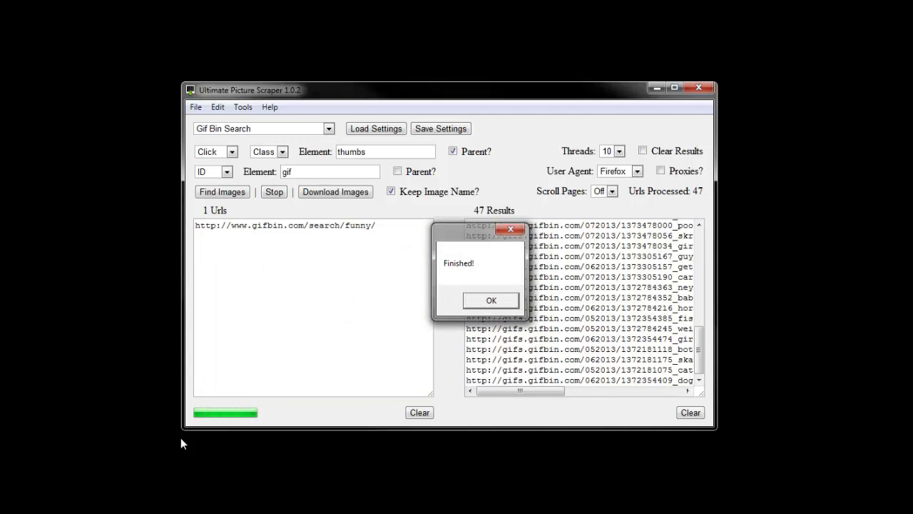
{"action": "key", "text": "Return"}
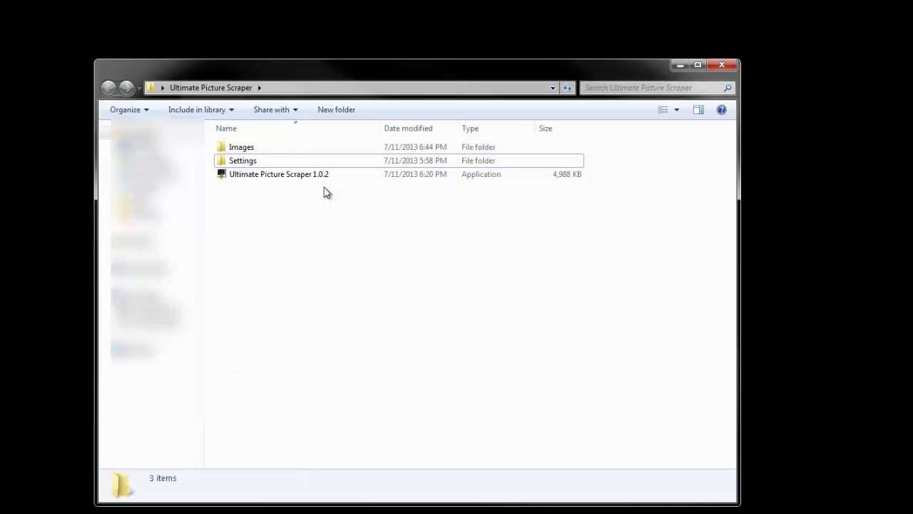
Step: In Windows Explorer, open the funny pics folder inside Images and look through the downloads, viewing the first picture at full size
{"action": "double_click", "coordinate": [282, 148]}
{"action": "double_click", "coordinate": [255, 149]}
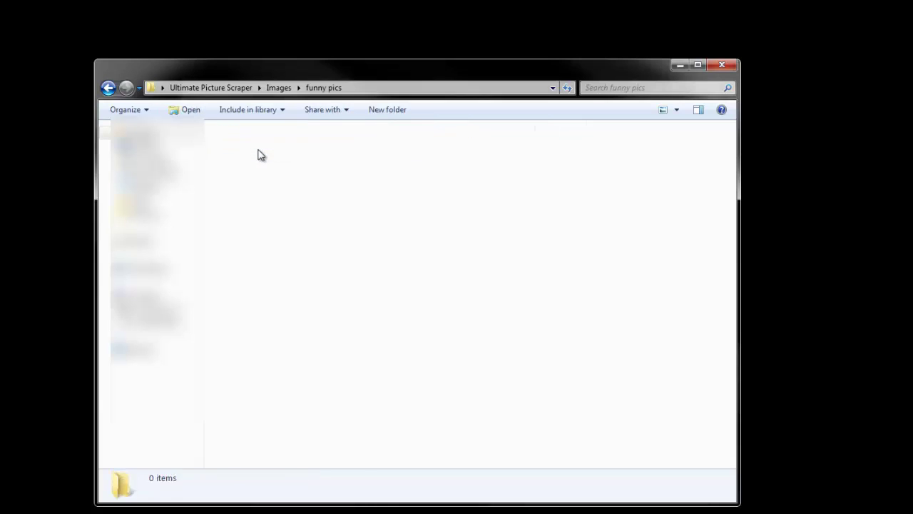
{"action": "scroll", "coordinate": [468, 243], "scroll_direction": "down", "scroll_amount": 10}
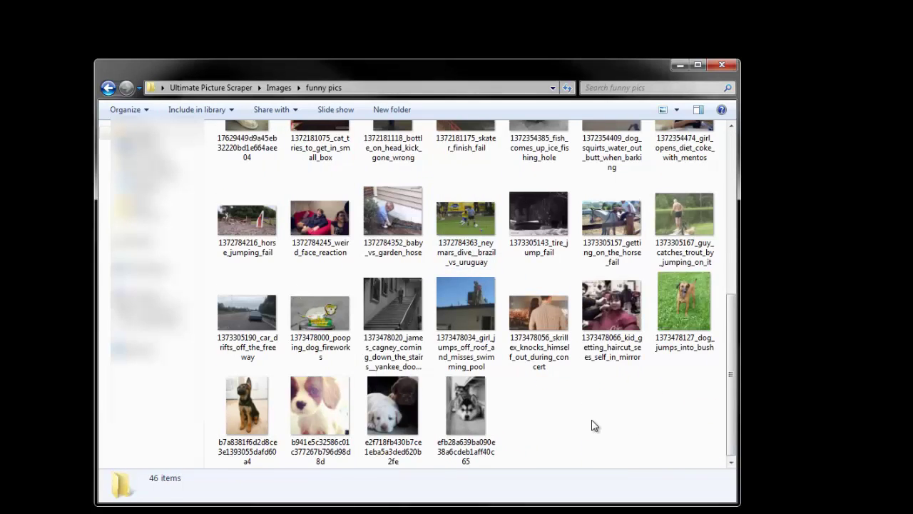
{"action": "scroll", "coordinate": [591, 418], "scroll_direction": "up", "scroll_amount": 10}
{"action": "double_click", "coordinate": [261, 168]}
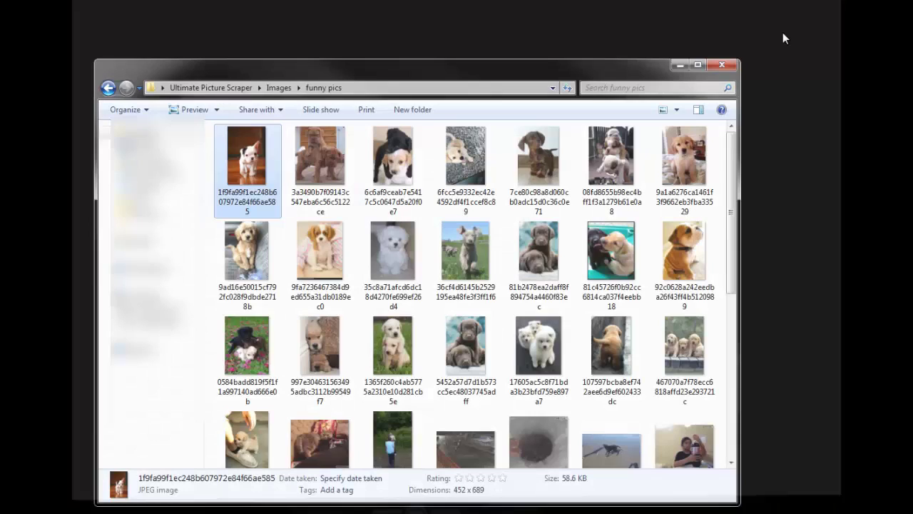
{"action": "scroll", "coordinate": [487, 314], "scroll_direction": "down", "scroll_amount": 5}
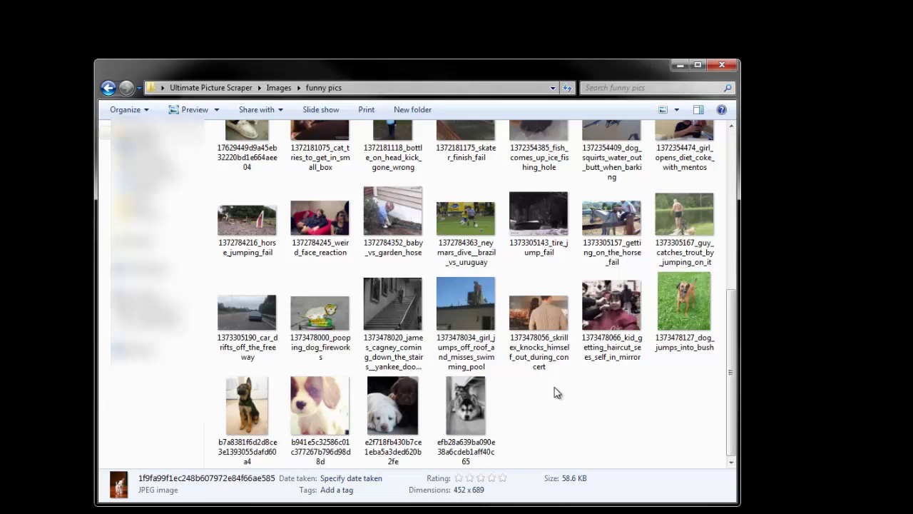
Step: Search the funny pics folder for gif and view the GIF of the dog on the beach, then close both windows
{"action": "left_click", "coordinate": [661, 87]}
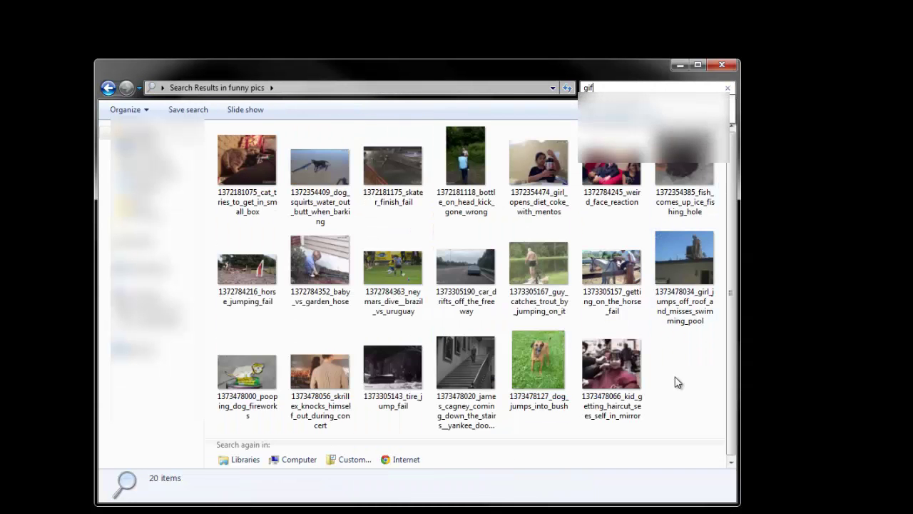
{"action": "left_click", "coordinate": [335, 176]}
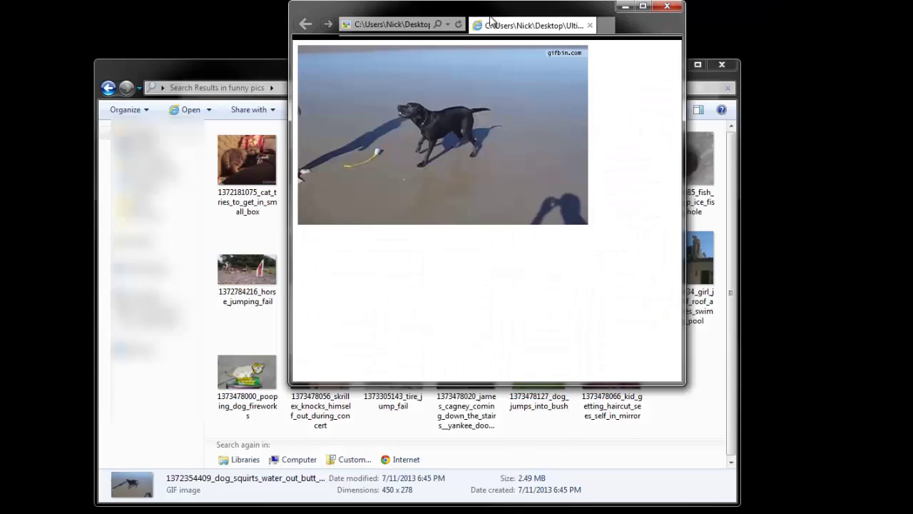
{"action": "left_click_drag", "start_coordinate": [613, 13], "coordinate": [539, 57]}
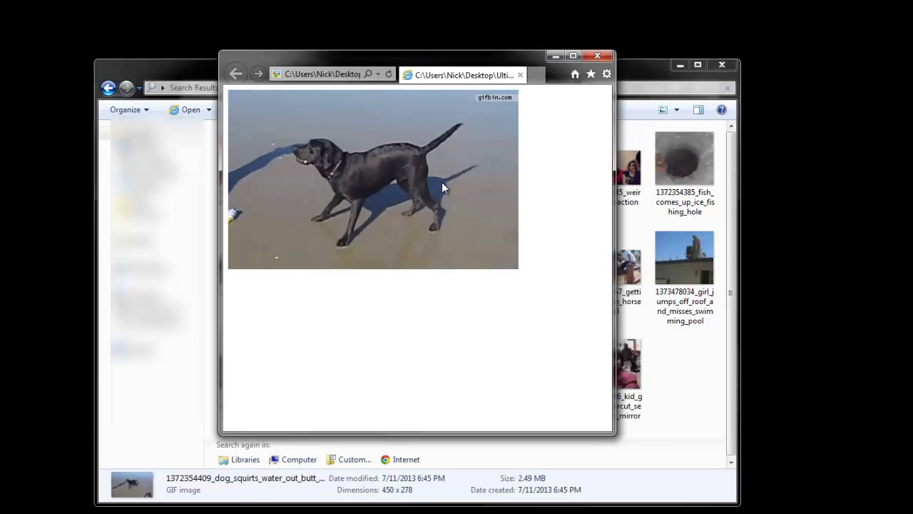
{"action": "left_click", "coordinate": [598, 55]}
{"action": "left_click", "coordinate": [721, 65]}
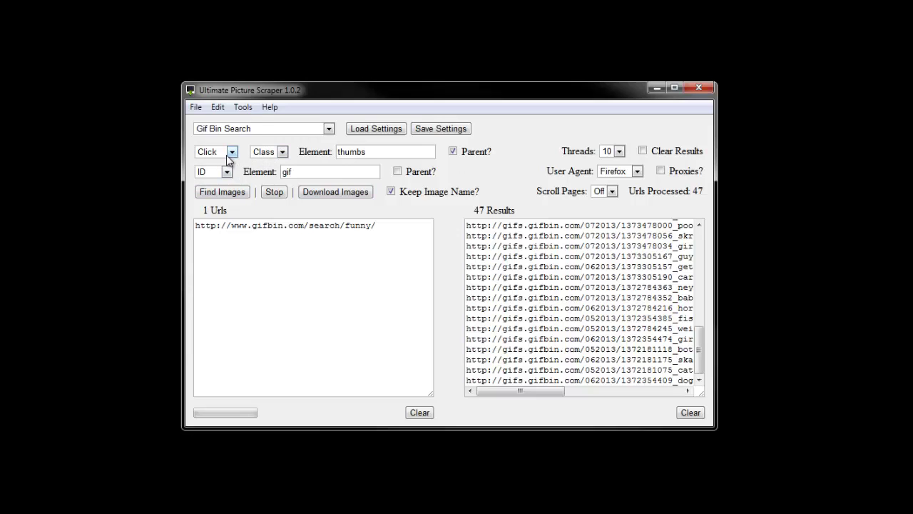
Step: Switch the action for the thumbs element to Scrape and back to Click, keeping Class as its element type
{"action": "left_click", "coordinate": [229, 158]}
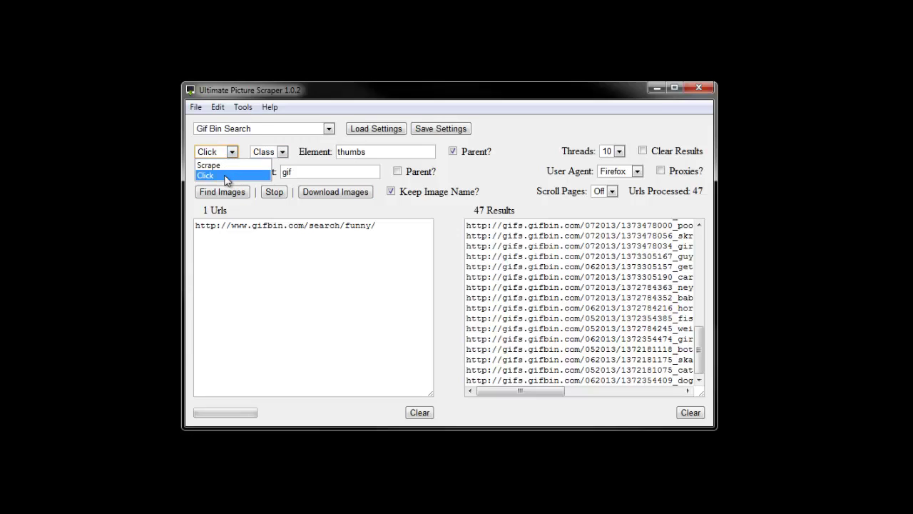
{"action": "left_click", "coordinate": [225, 175]}
{"action": "left_click", "coordinate": [232, 152]}
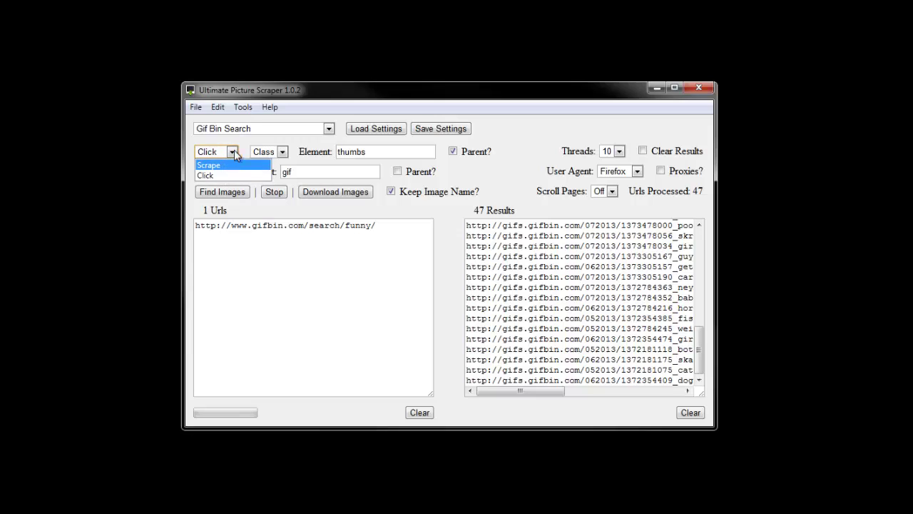
{"action": "left_click", "coordinate": [234, 165]}
{"action": "left_click", "coordinate": [231, 152]}
{"action": "left_click", "coordinate": [230, 175]}
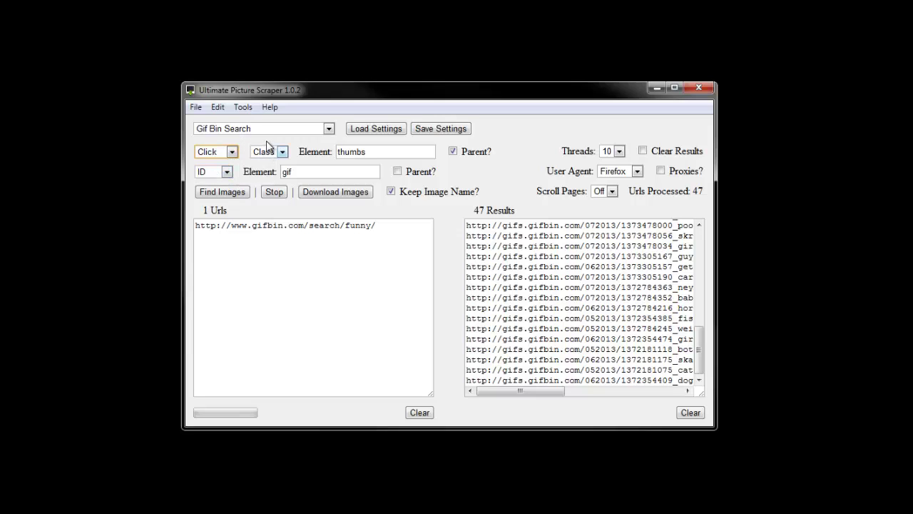
{"action": "left_click", "coordinate": [276, 152]}
{"action": "left_click", "coordinate": [288, 137]}
Step: Reset the preset site selection to the "- Please select a site -" entry
{"action": "left_click", "coordinate": [329, 129]}
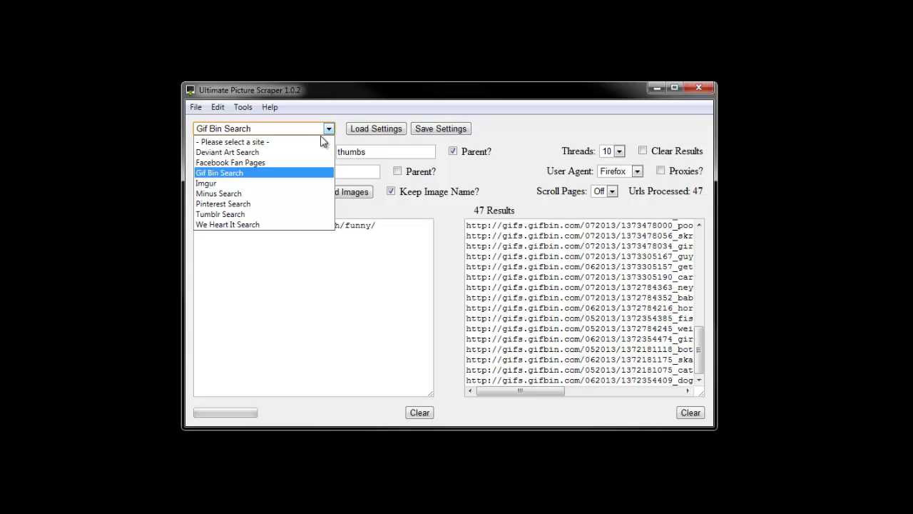
{"action": "left_click", "coordinate": [285, 144]}
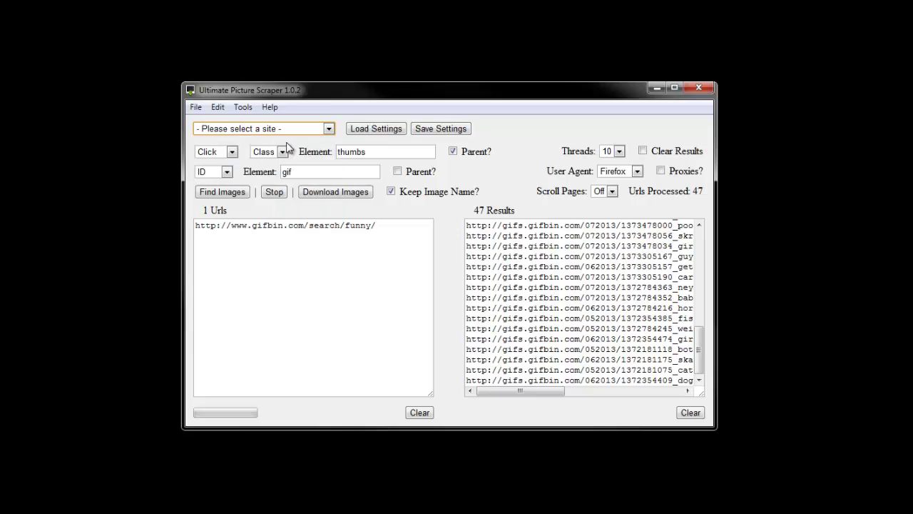